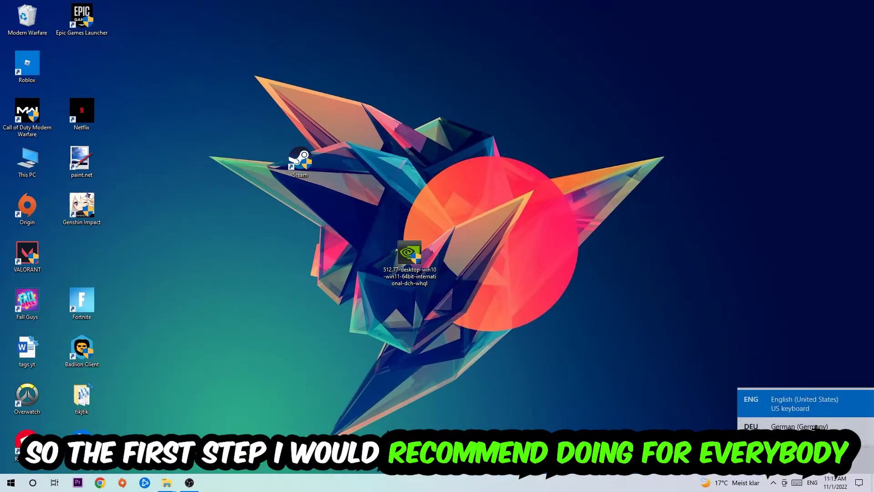
Switch the keyboard language to German and ready 'cmd' in the Run dialog
left_click(815, 427)
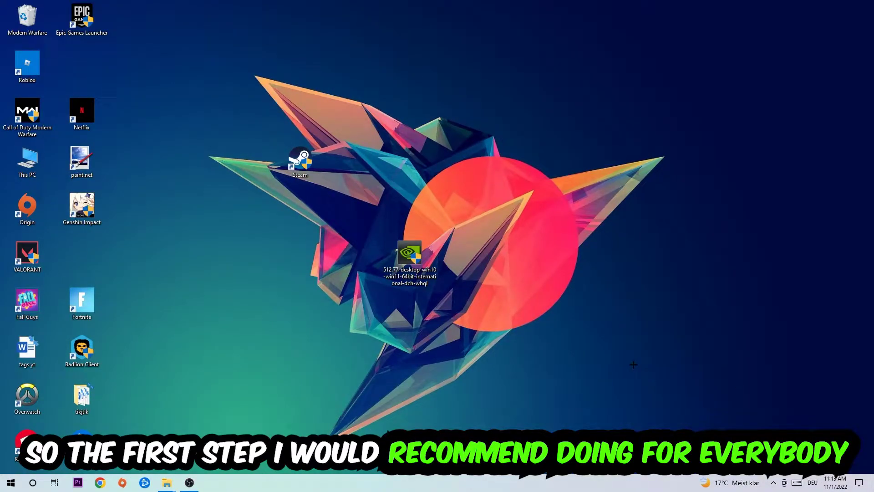
key("super+r")
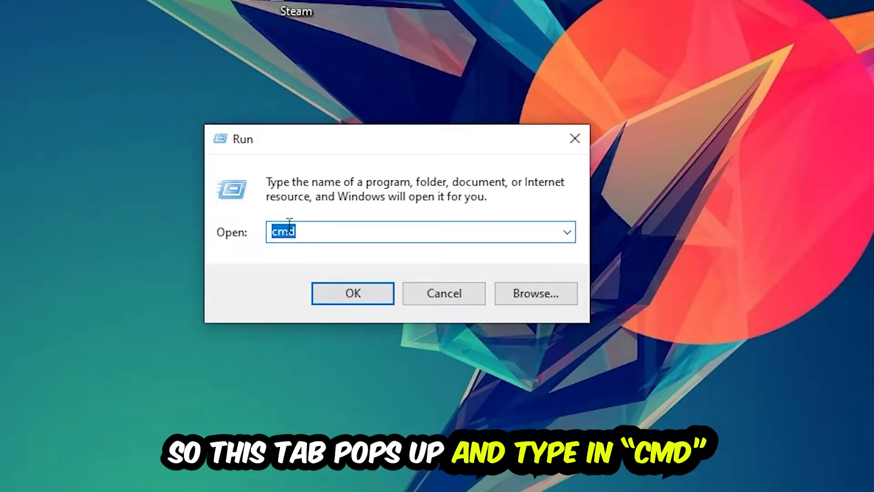
double_click(290, 231)
Launch a maximized Command Prompt and run ipconfig /flushdns
key("Return")
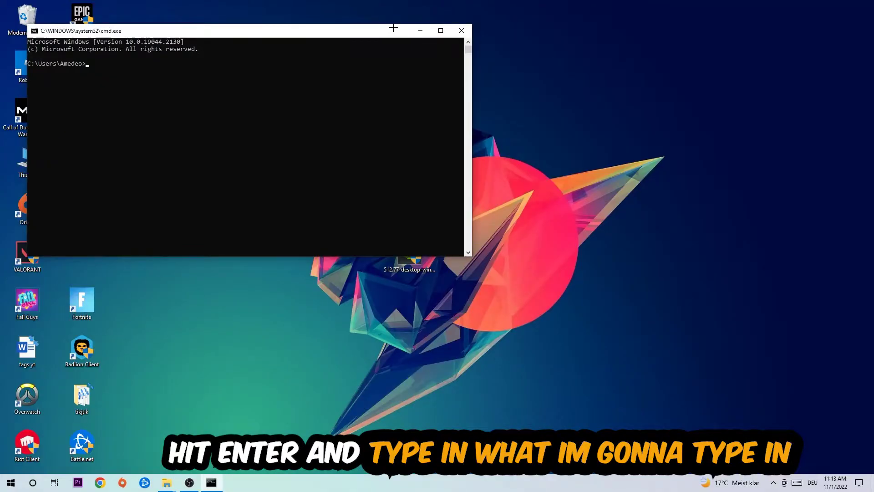
left_click(441, 30)
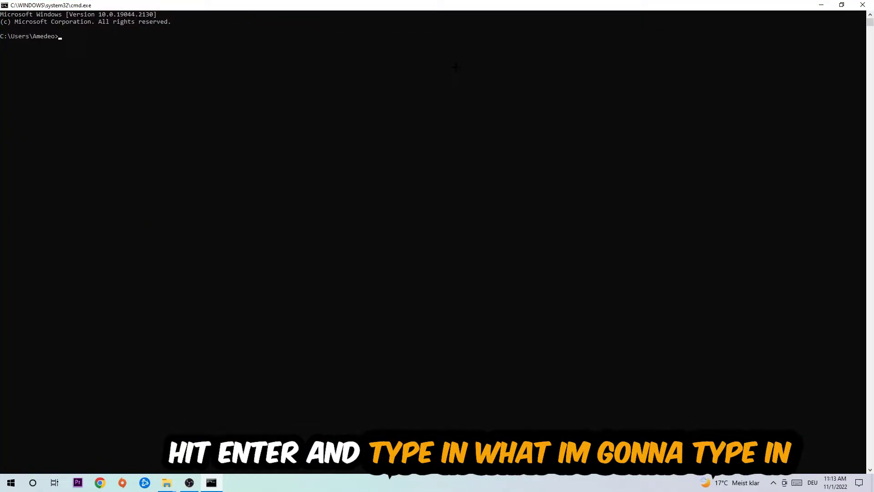
type("ip")
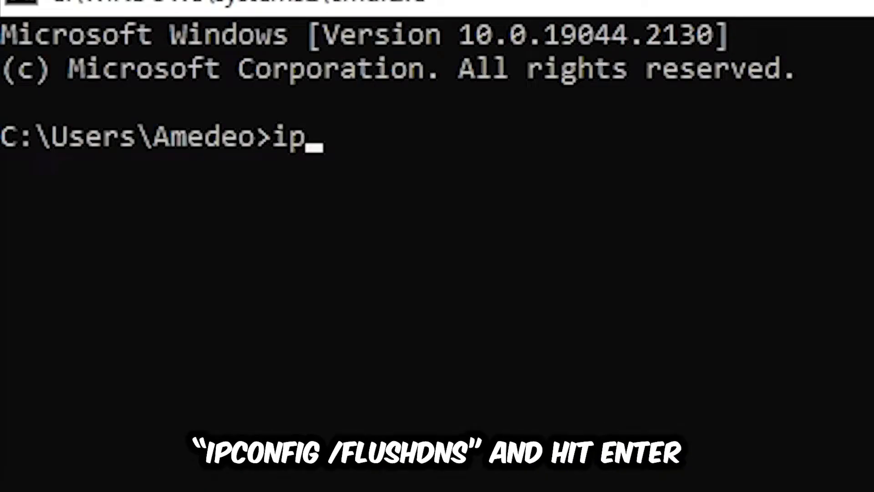
type("config ")
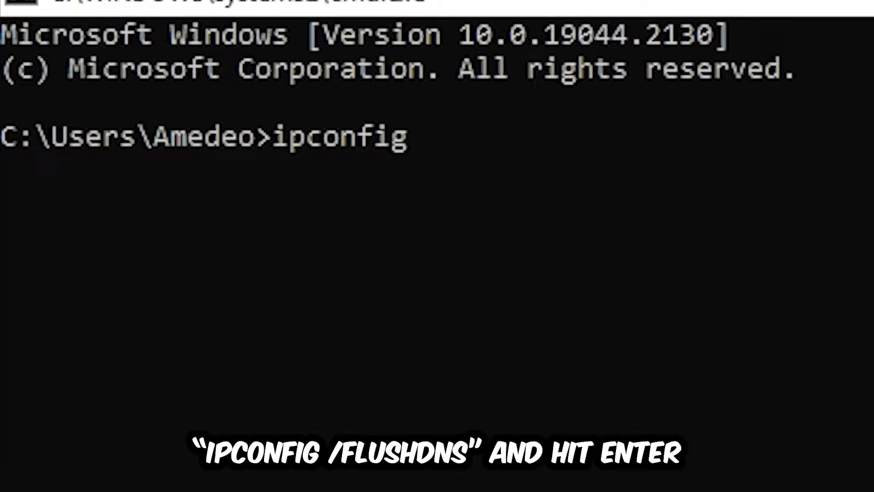
type(" /fk")
key("BackSpace")
type("l")
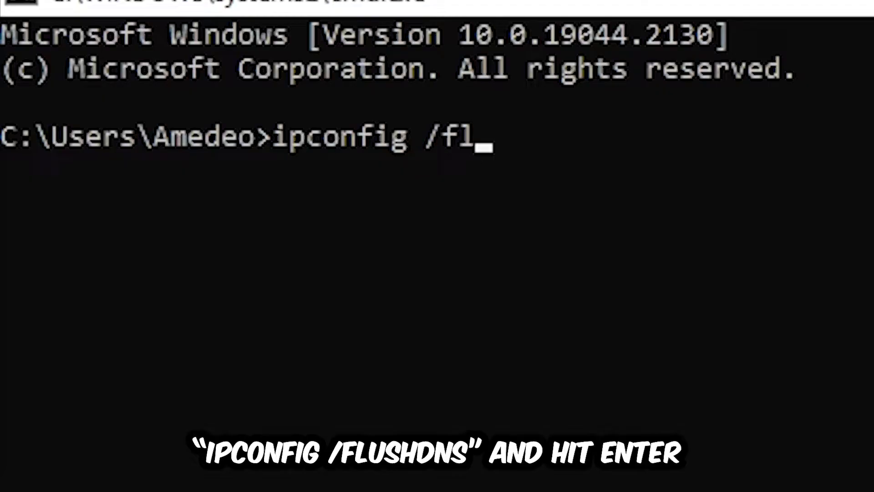
type("ushdns")
key("Return")
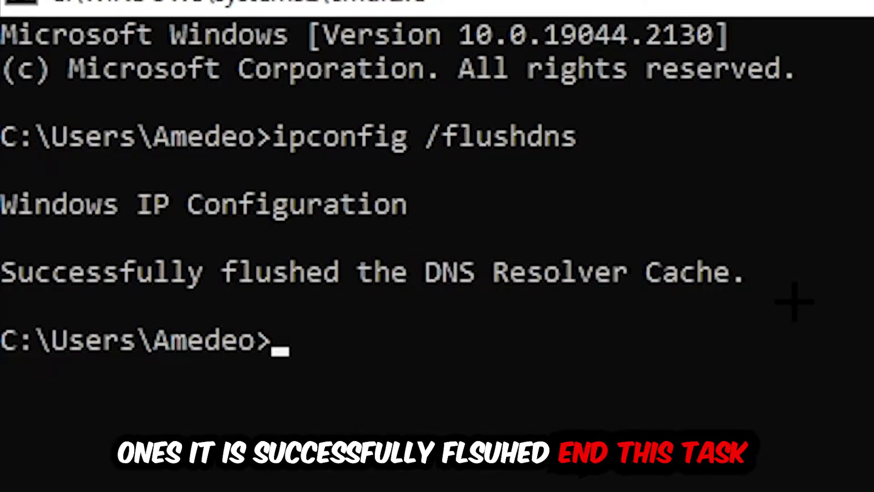
Close Command Prompt and go to Settings' Network & Internet status page via Start
left_click(862, 5)
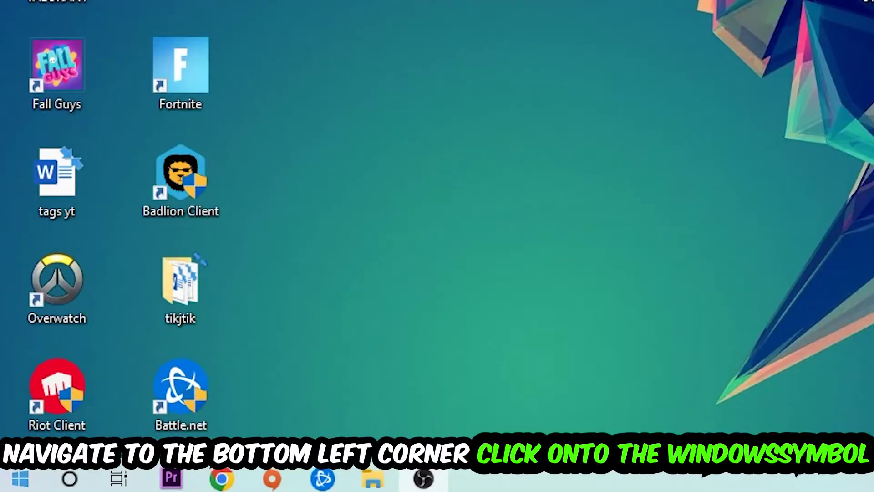
left_click(11, 483)
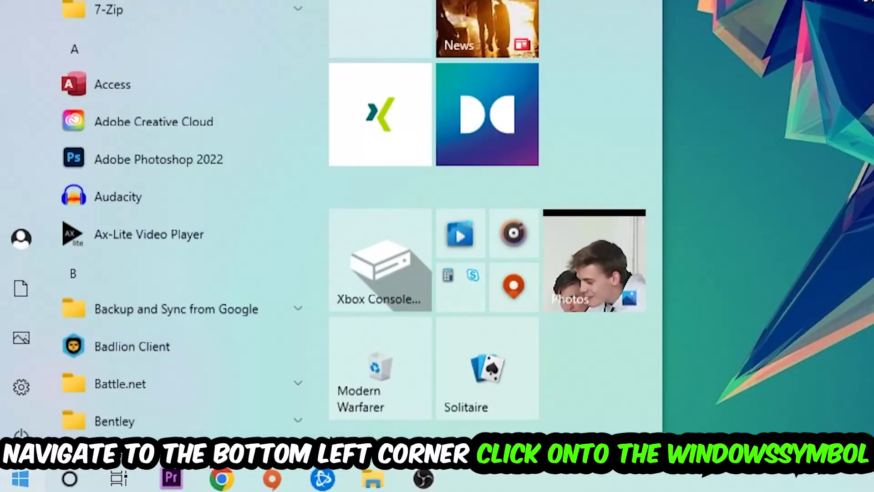
left_click(62, 386)
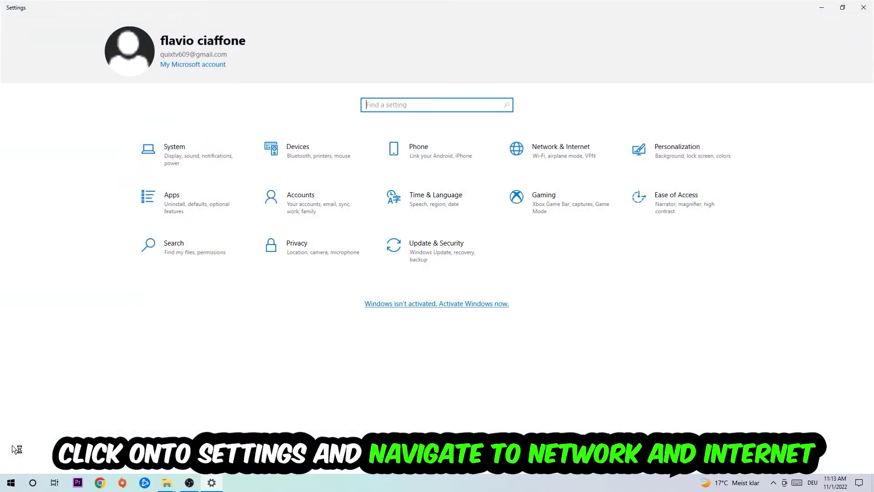
left_click(559, 151)
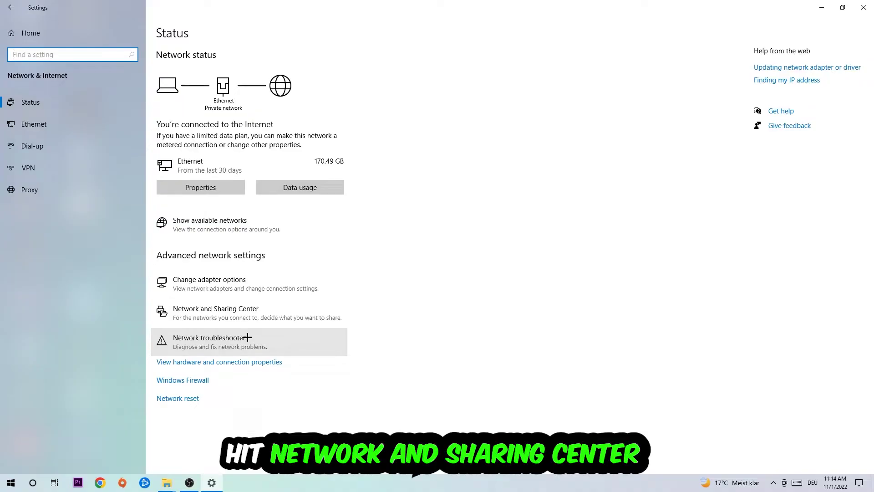
Show the Ethernet Status dialog from the Network and Sharing Center
left_click(266, 313)
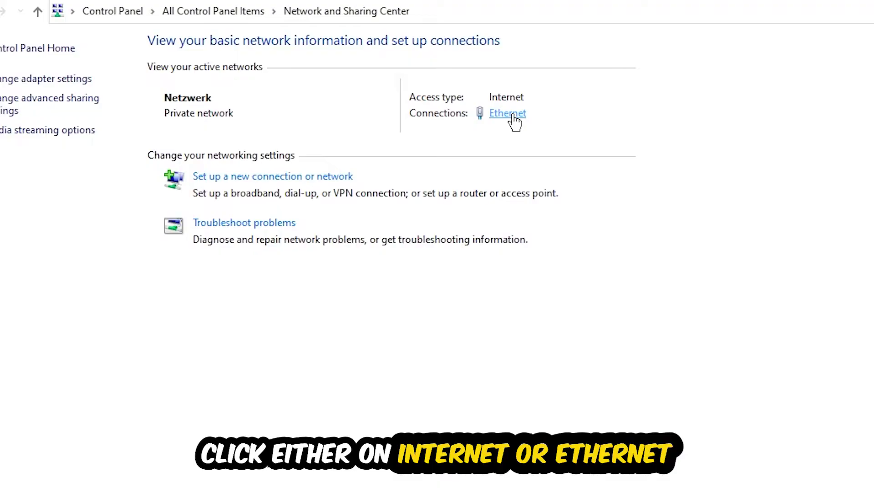
left_click(509, 114)
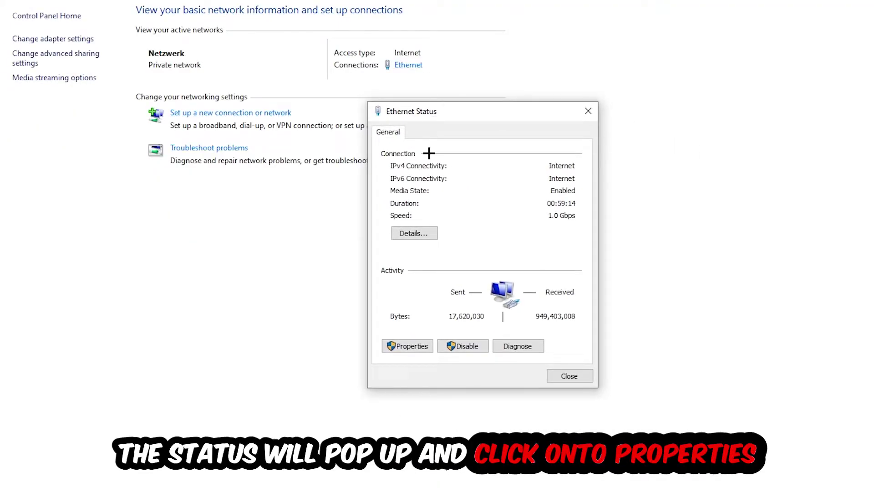
Open Internet Protocol Version 4 (TCP/IPv4) from the Ethernet Properties window
left_click(408, 346)
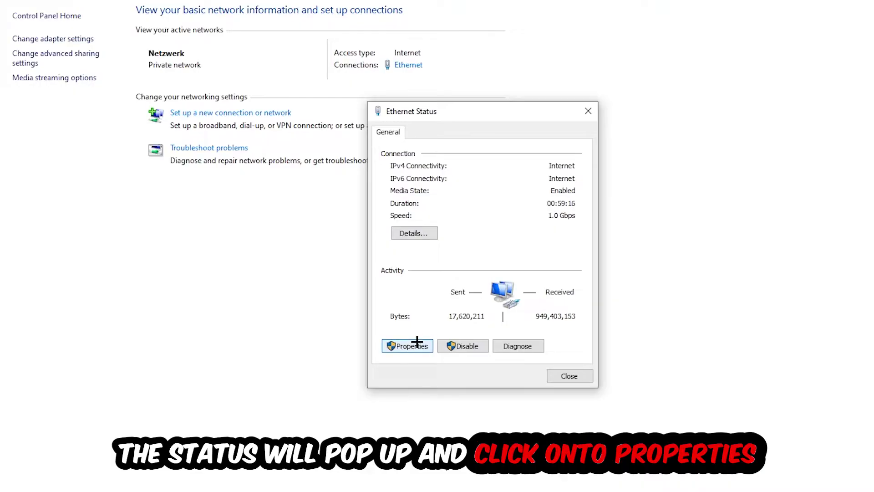
left_click_drag(472, 121, 485, 74)
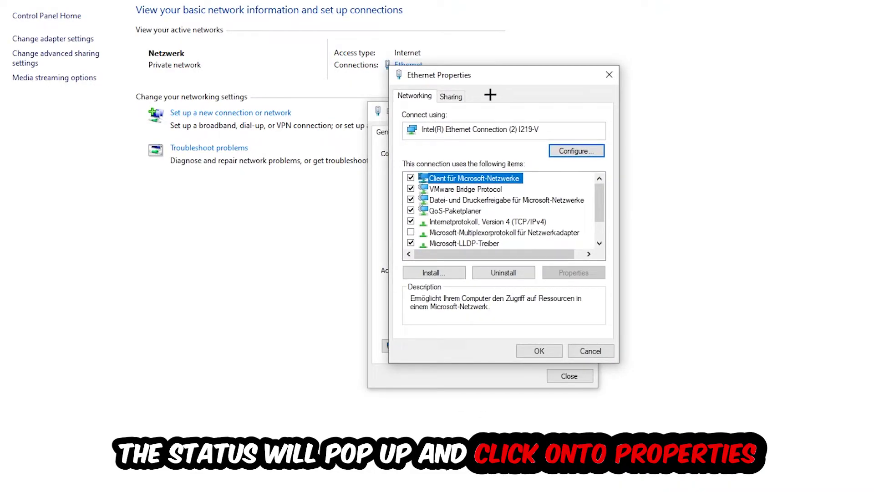
double_click(468, 222)
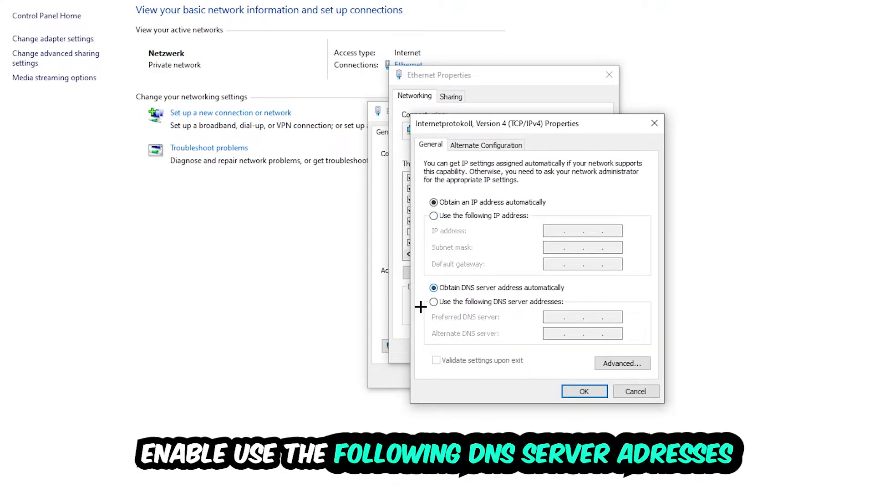
Select 'Use the following DNS server addresses', confirm both dialogs, and close Ethernet Status
left_click(449, 302)
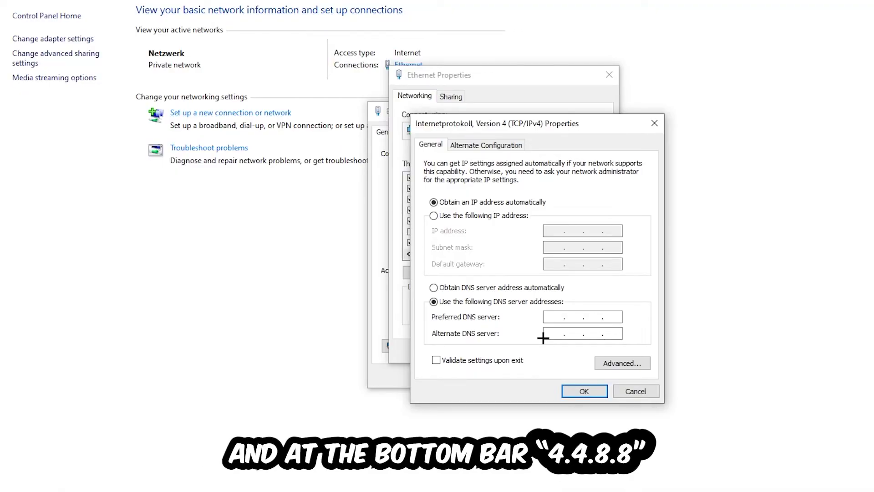
left_click(584, 390)
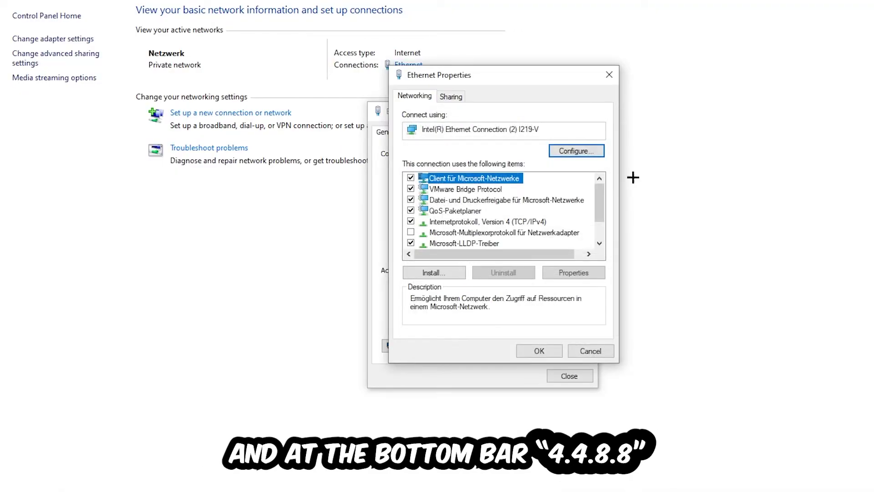
left_click(610, 75)
left_click(588, 111)
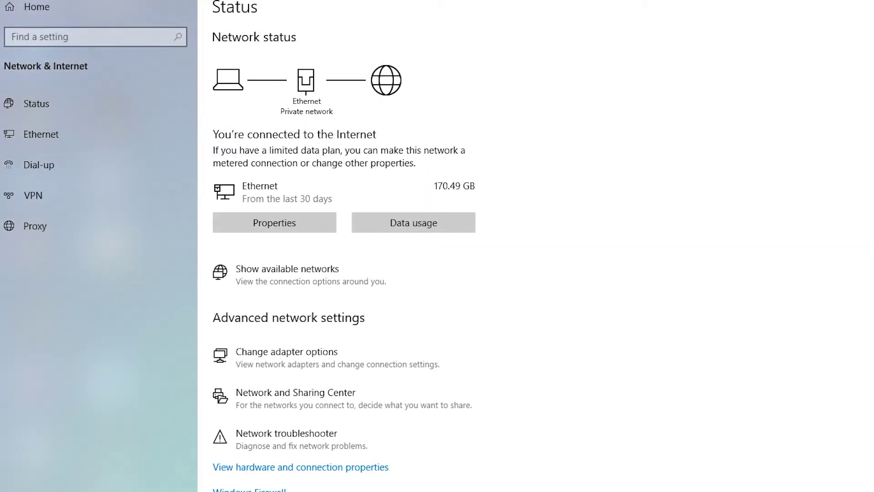